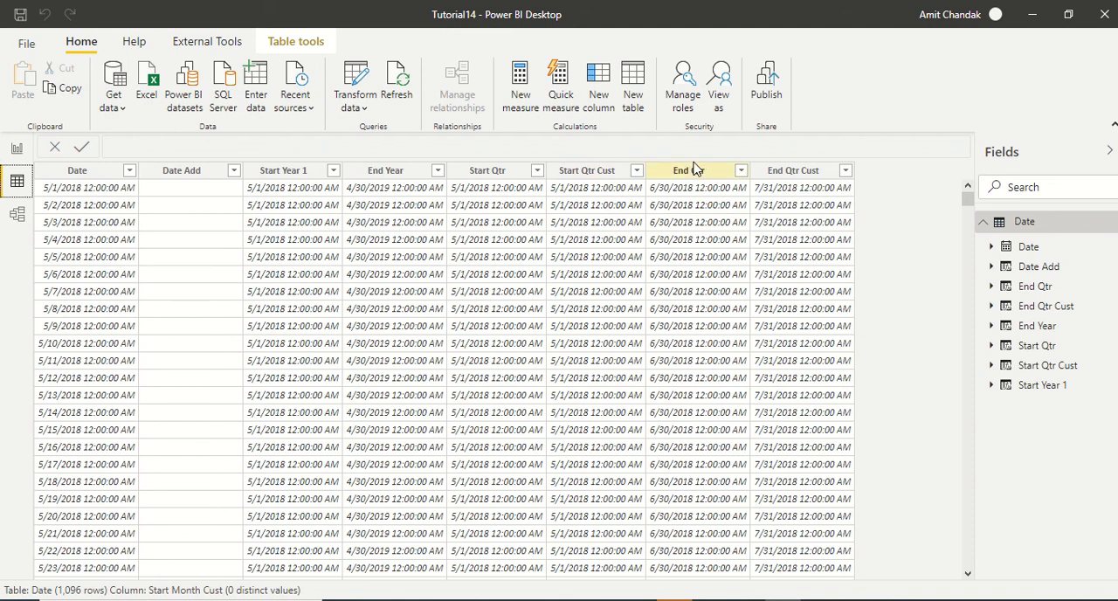
- Add a new calculated column to the Date table and name it Start Month
left_click(814, 176)
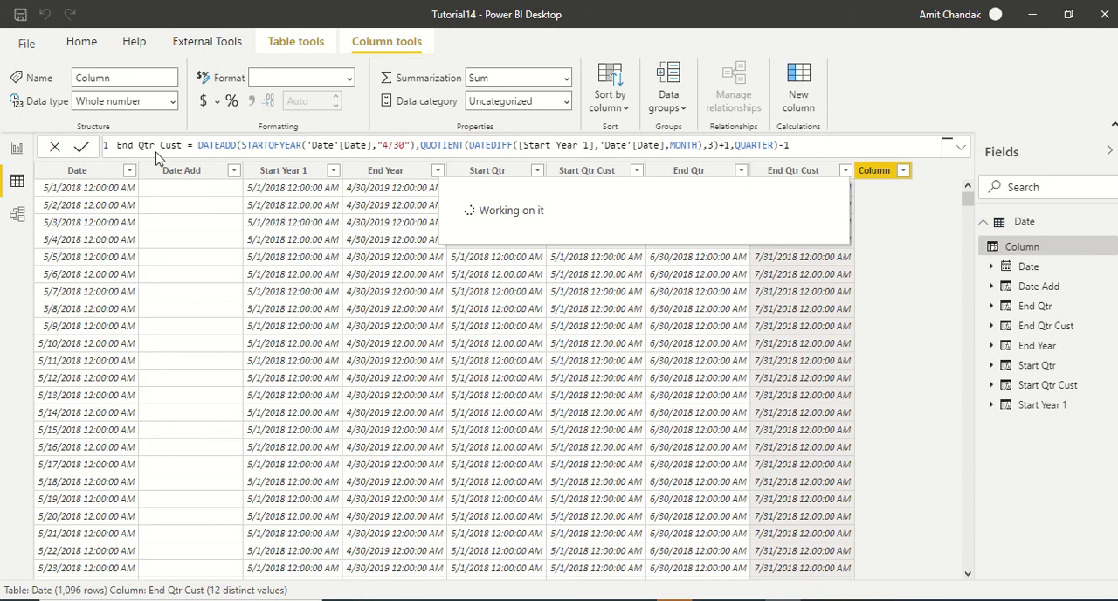
left_click_drag(156, 146, 87, 145)
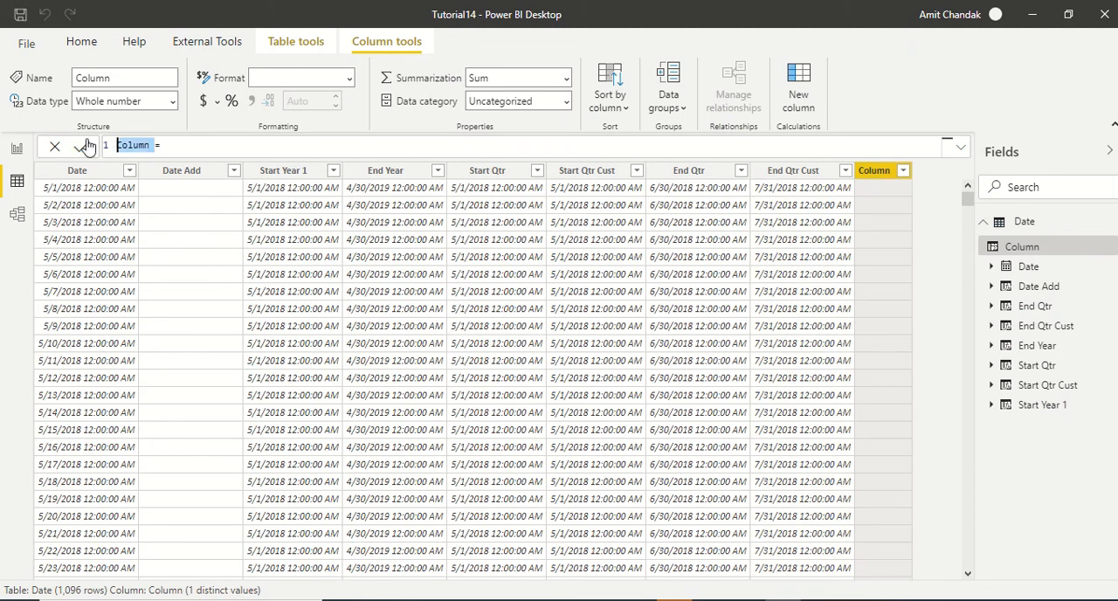
key("BackSpace")
type("Start ")
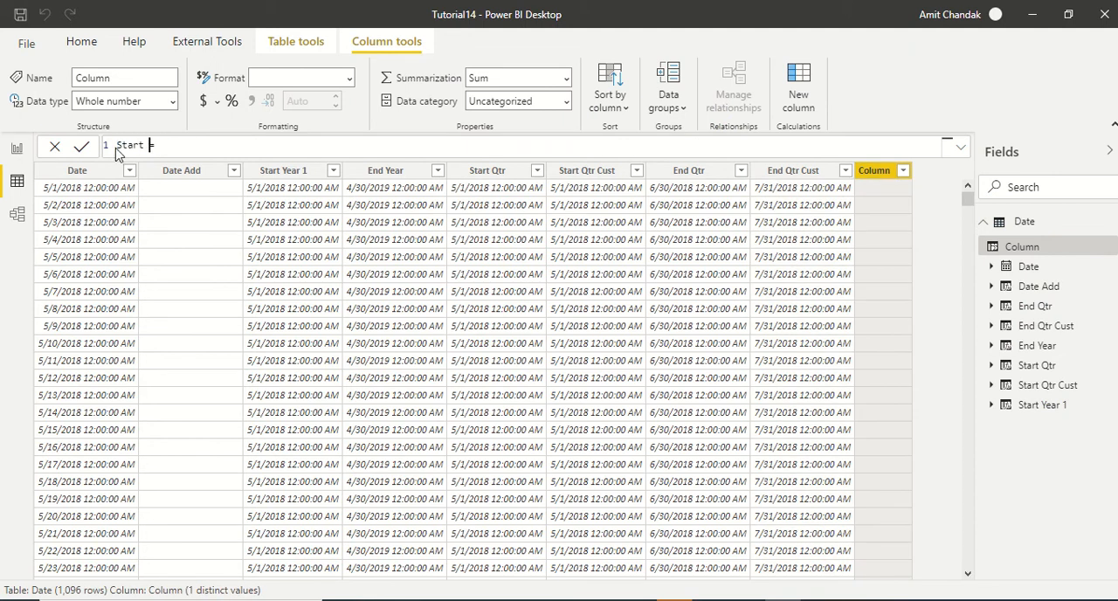
type("Month")
- Define the Start Month column as STARTOFMONTH('Date'[Date]) and check its values across several months
key("End")
type("start")
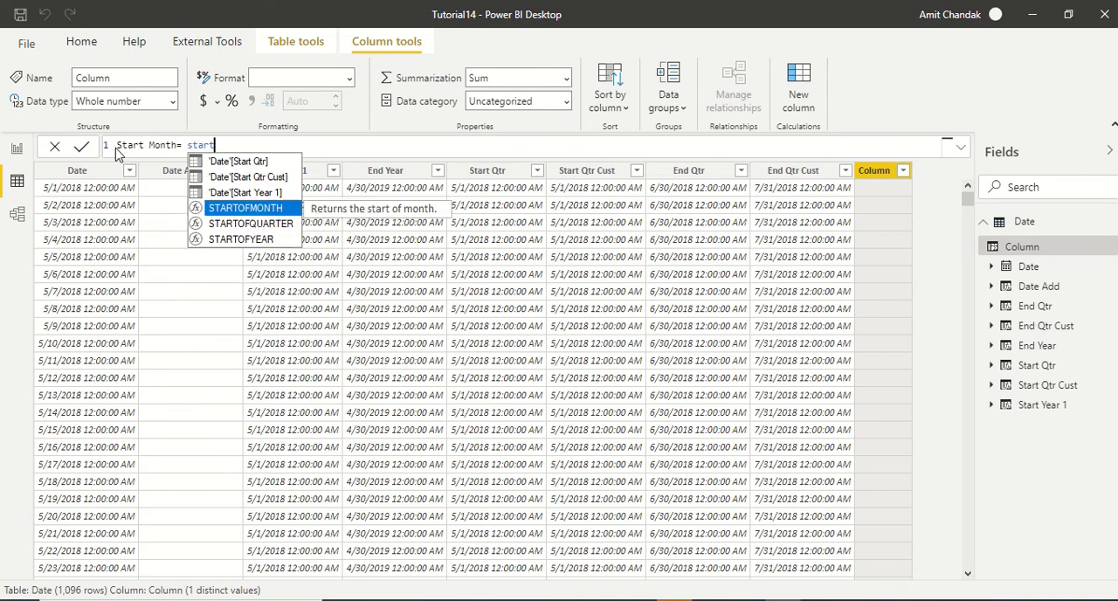
key("Tab")
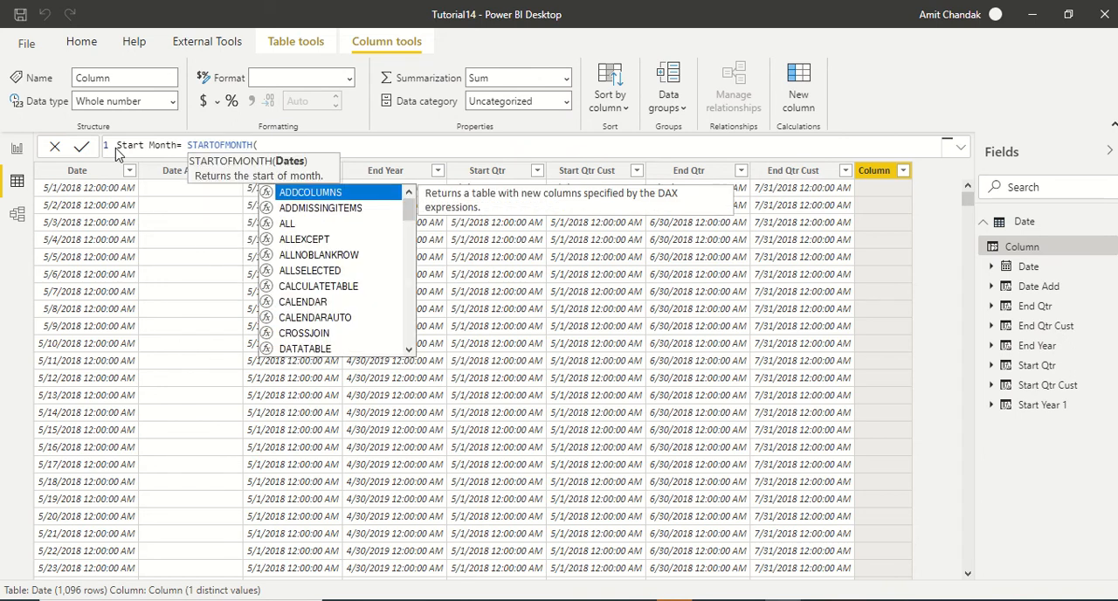
type("date")
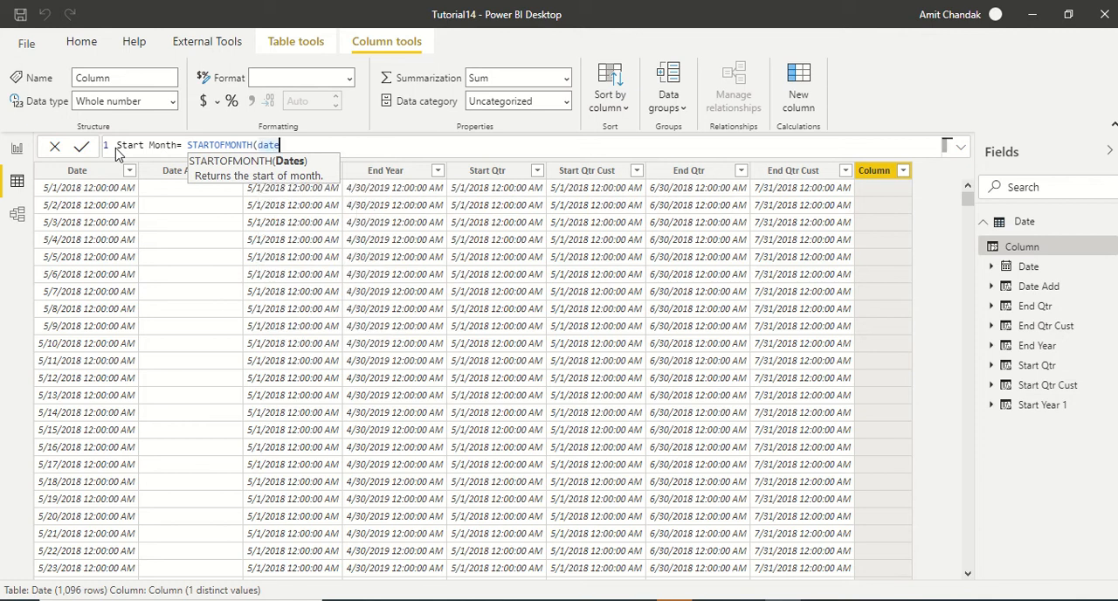
type("[")
key("Tab")
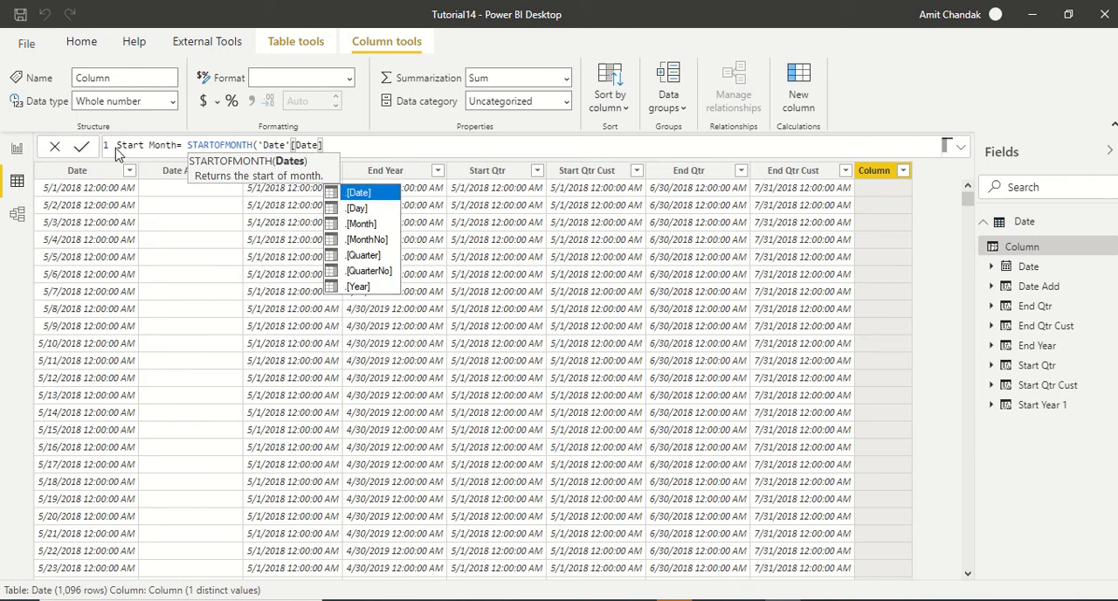
key("Escape")
type(")")
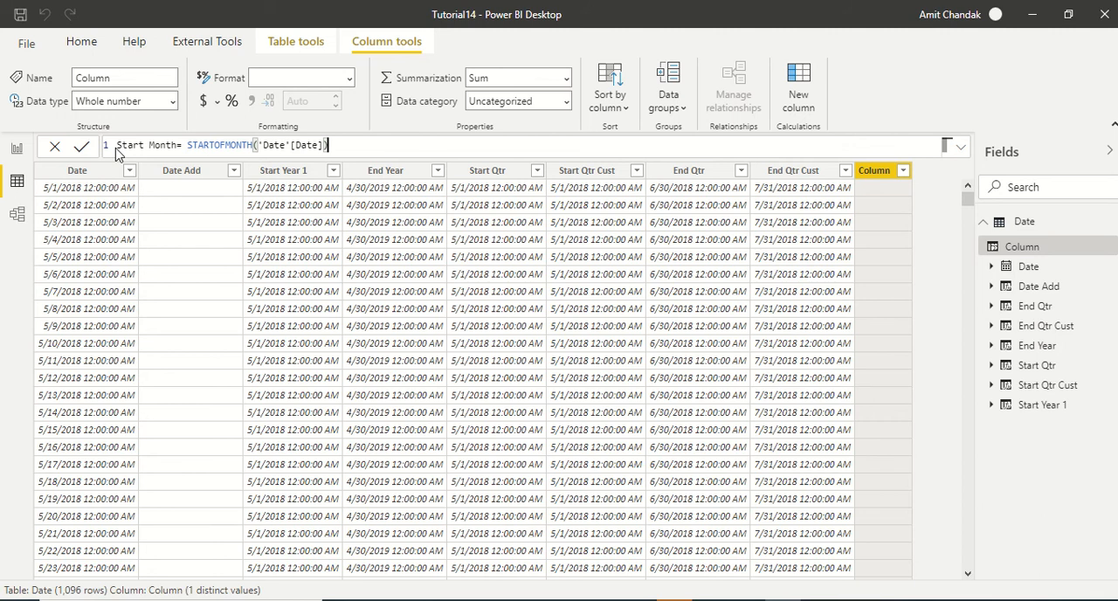
key("Return")
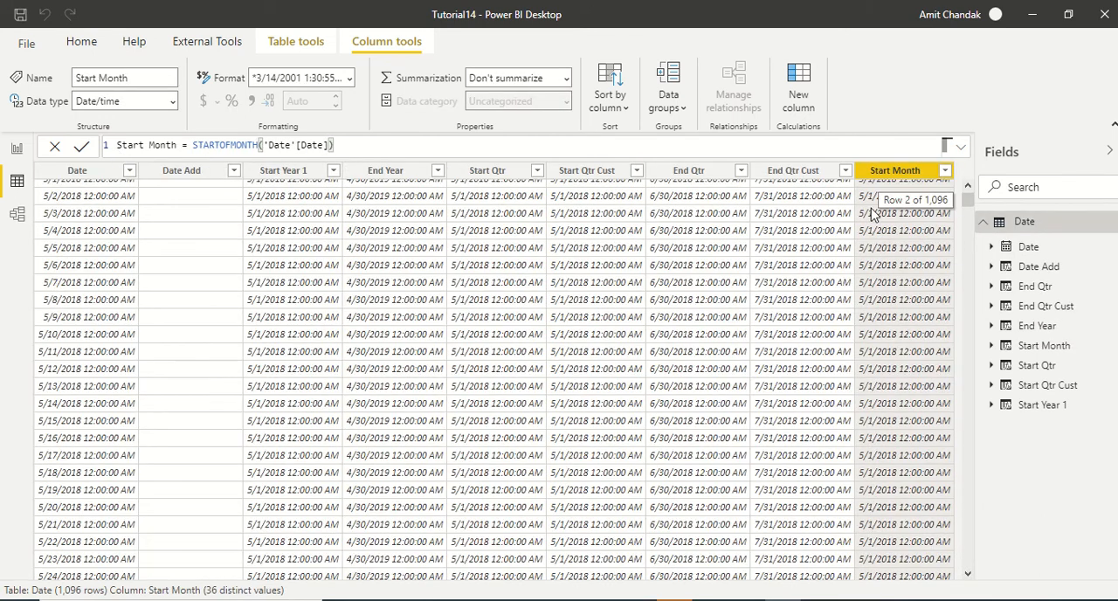
scroll(877, 278, "down", 10)
scroll(877, 278, "down", 1)
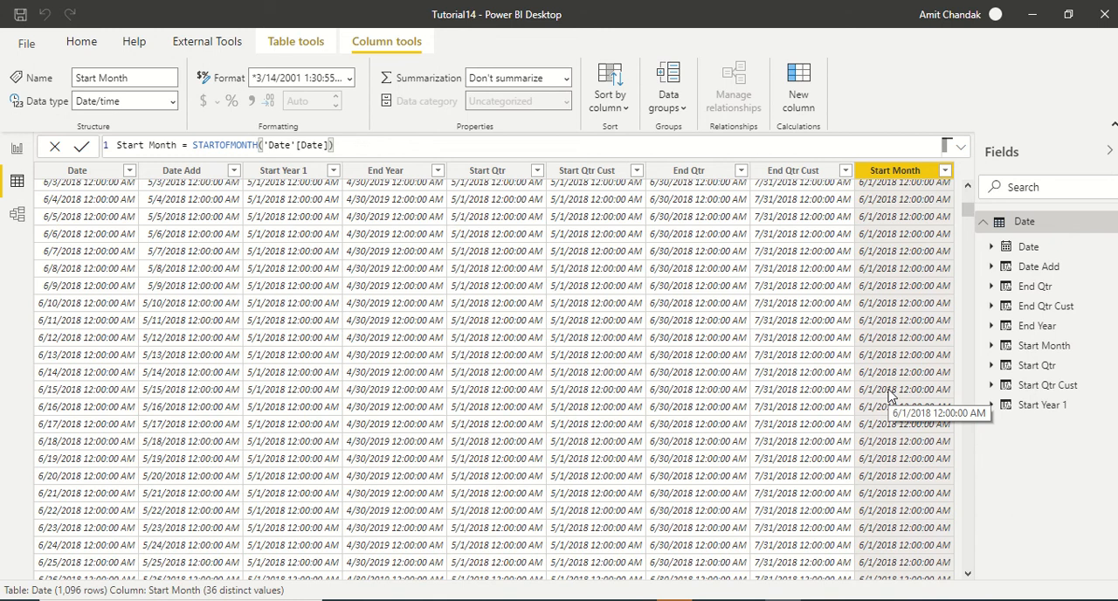
scroll(900, 371, "up", 11)
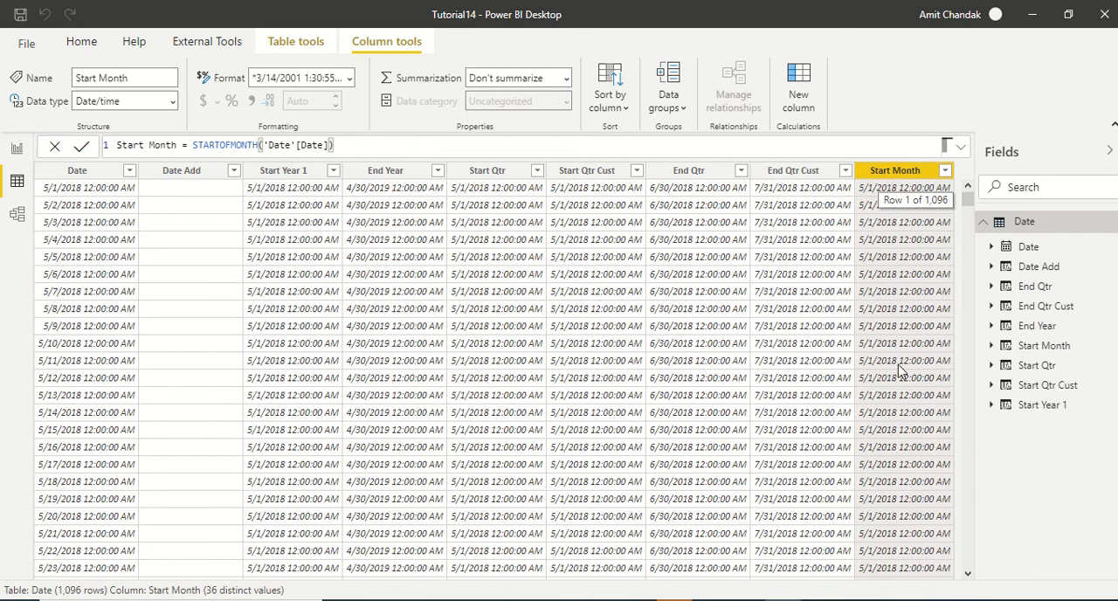
- Change the Date table's CALENDAR start date to date(2018,05,02) and review how the Start Month values respond
left_click(1044, 224)
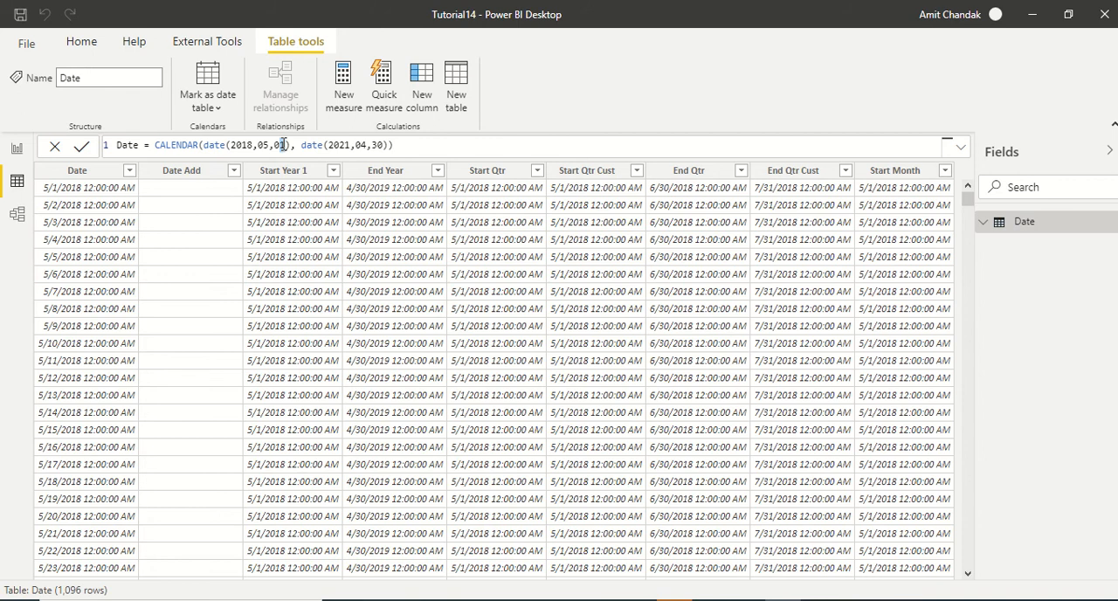
key("XF86AudioLowerVolume")
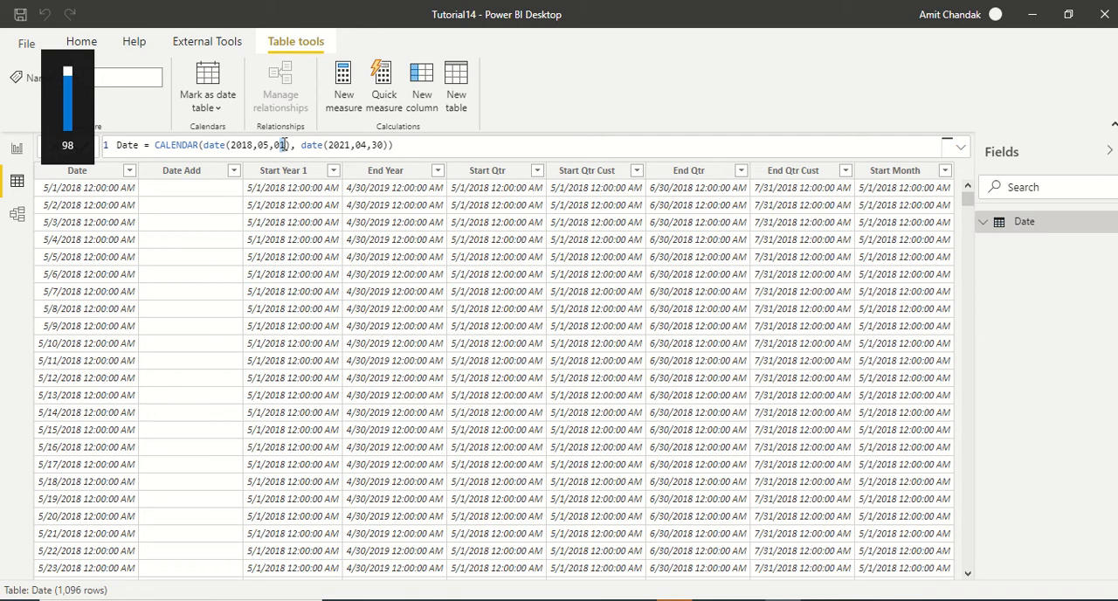
left_click(287, 145)
key("BackSpace")
type("2")
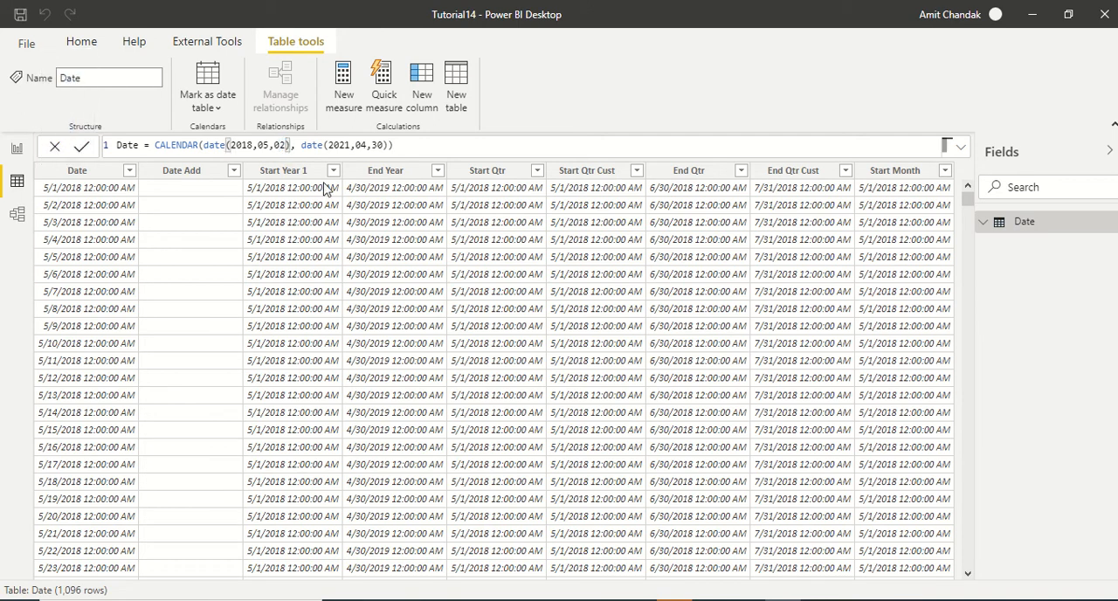
key("Return")
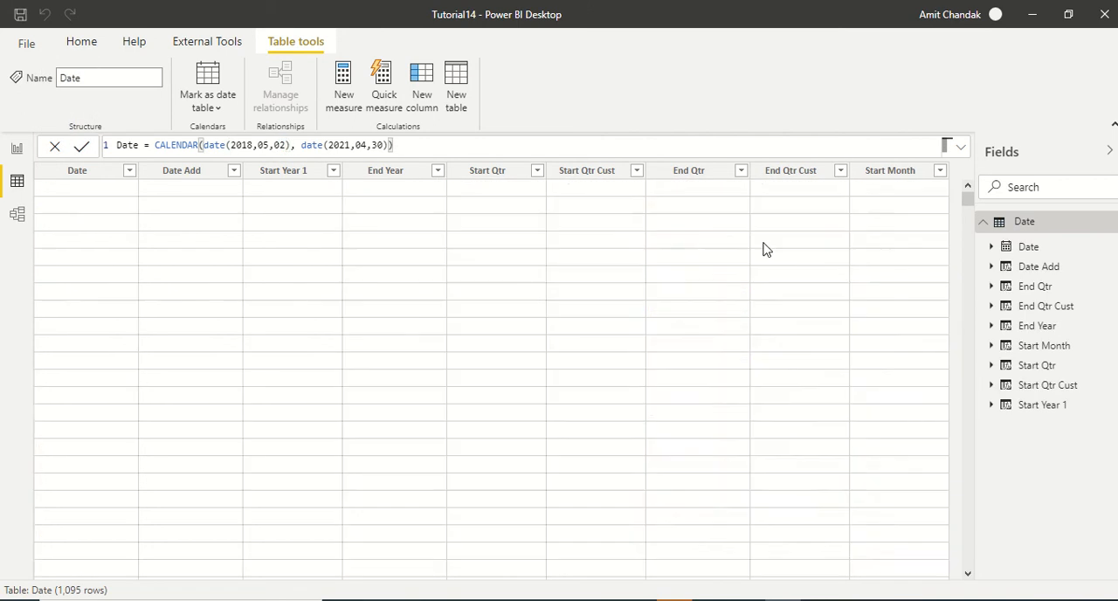
scroll(861, 279, "down", 5)
scroll(866, 297, "down", 5)
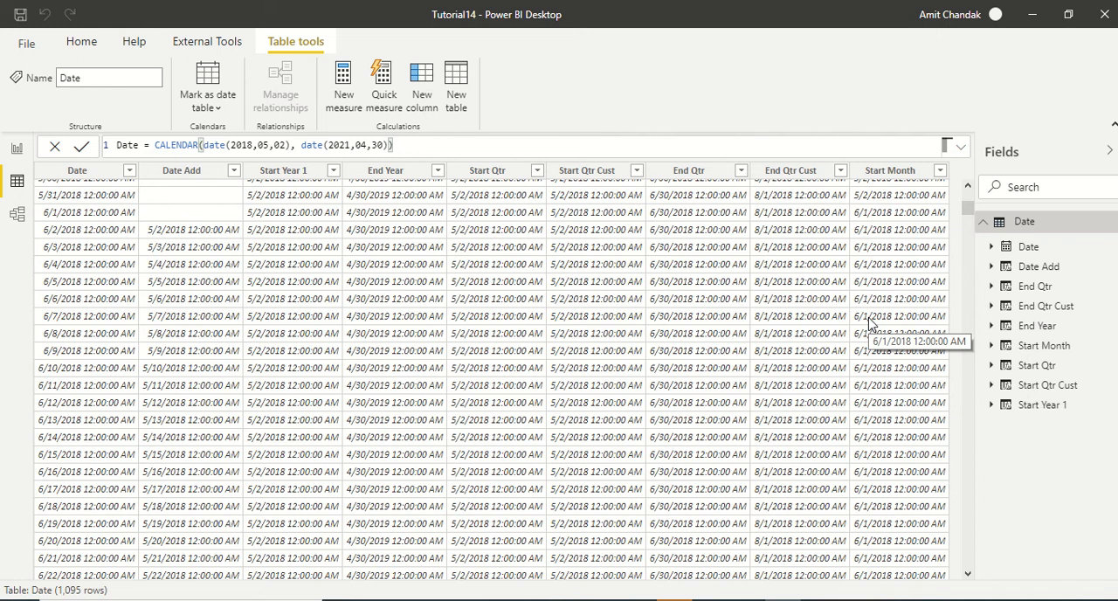
scroll(868, 322, "up", 10)
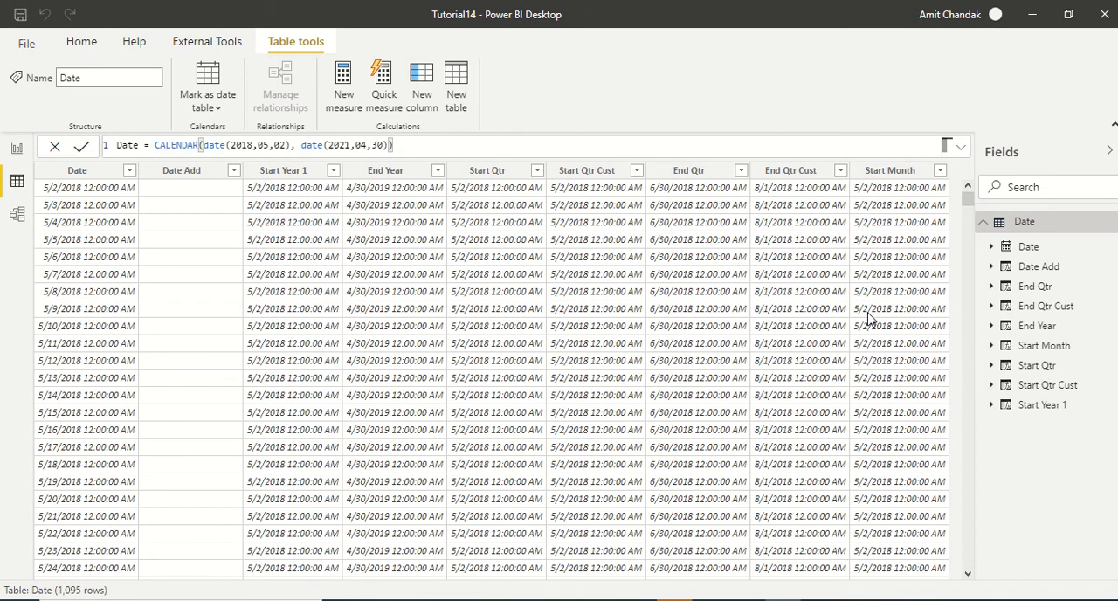
- Add another calculated column to the Date table and name it Start Month Cust
left_click(423, 98)
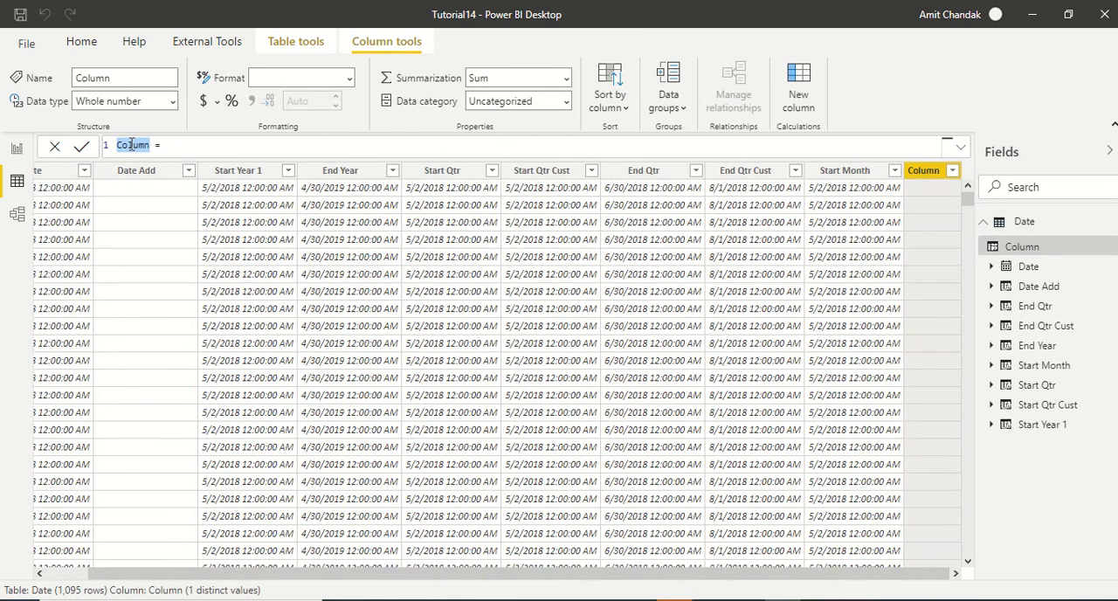
type("Start Month")
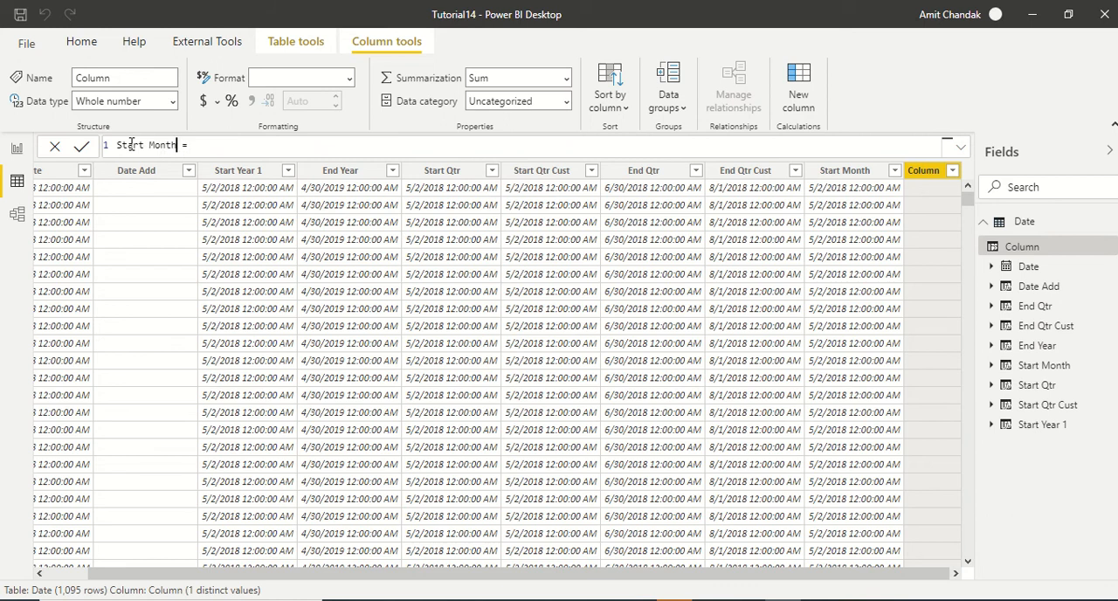
type(" Cust")
- Define the Start Month Cust column as EOMONTH([Date],-1)
key("End")
type("eo")
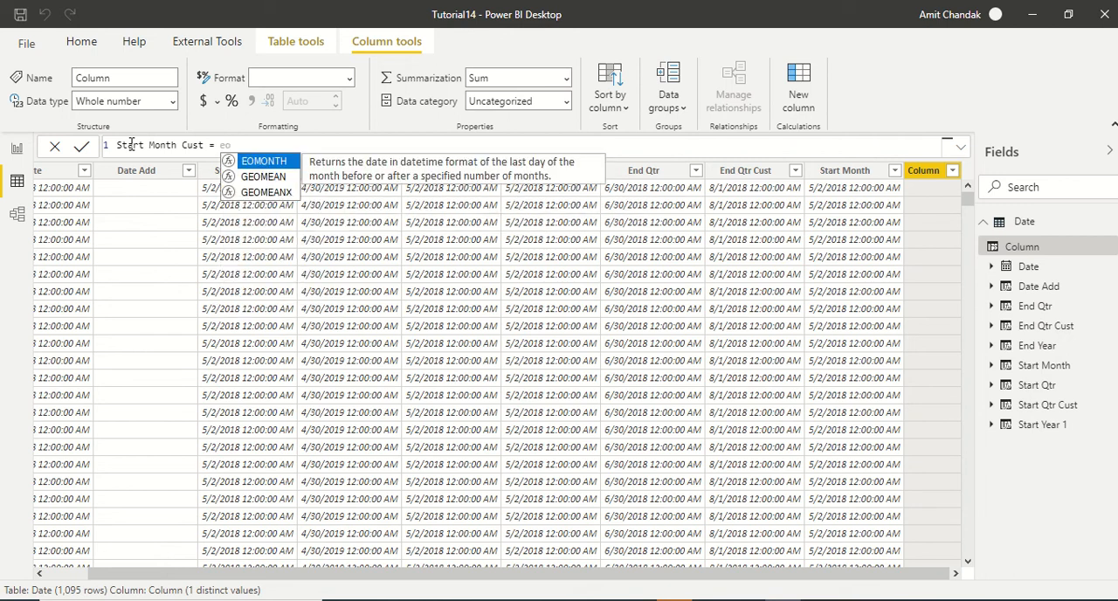
key("Tab")
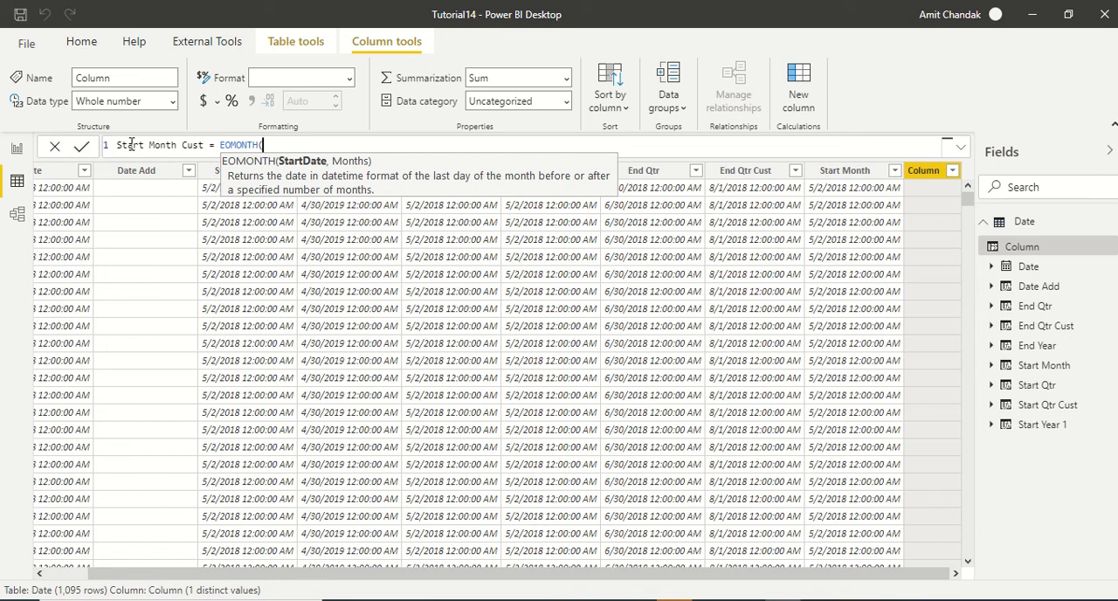
type("[D")
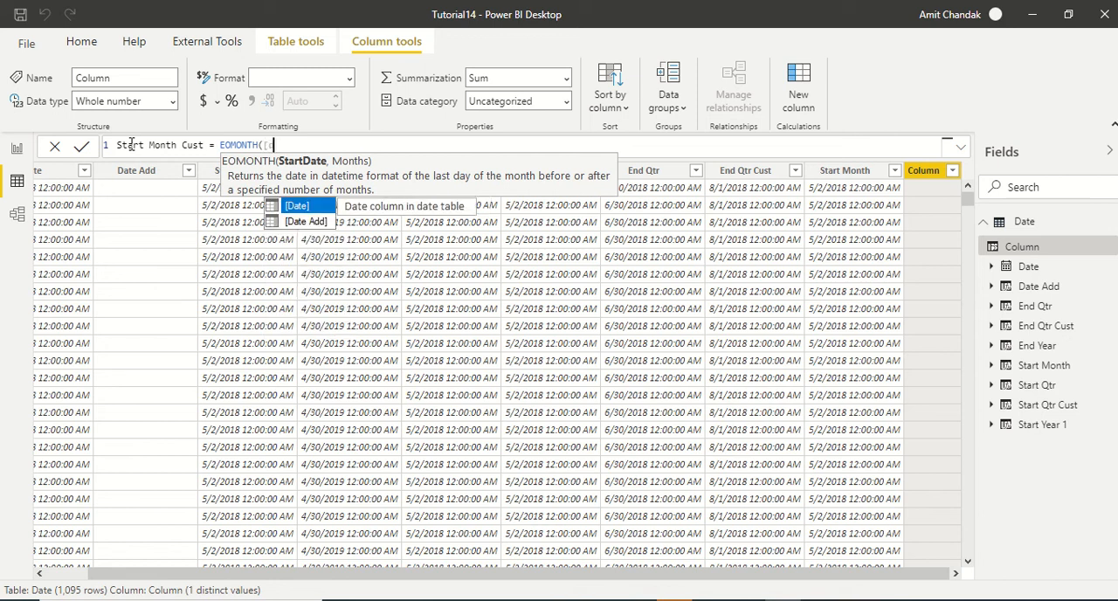
type("ate]")
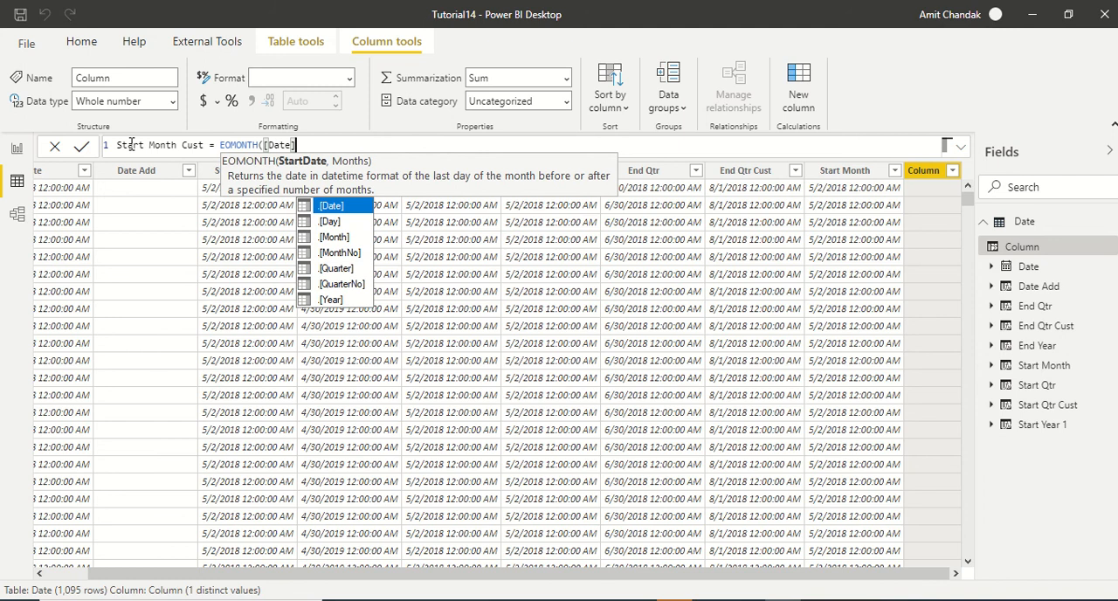
type(",-1")
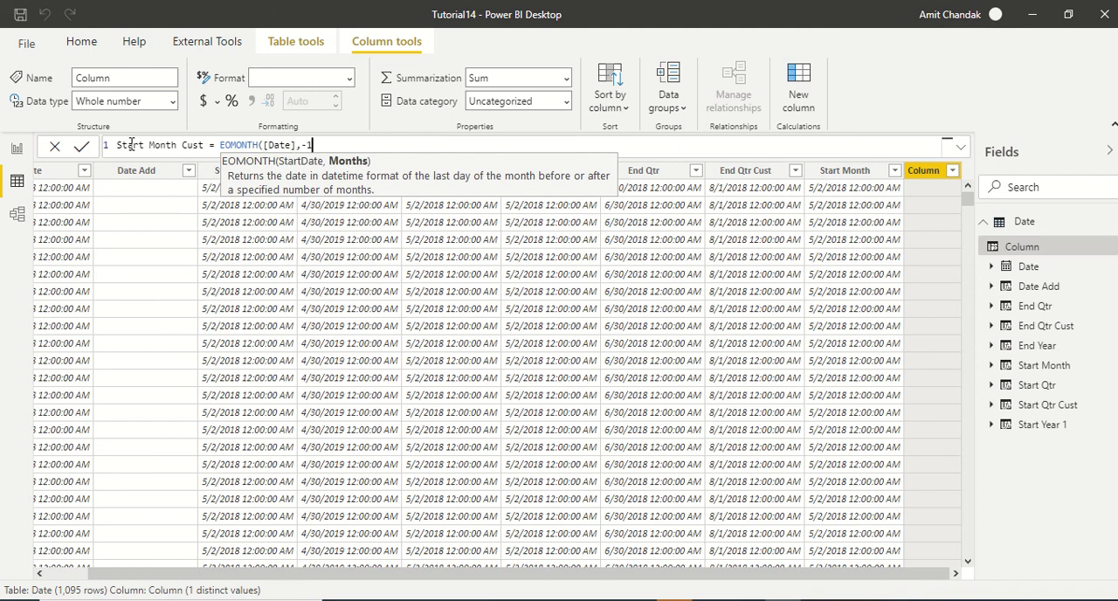
type(")")
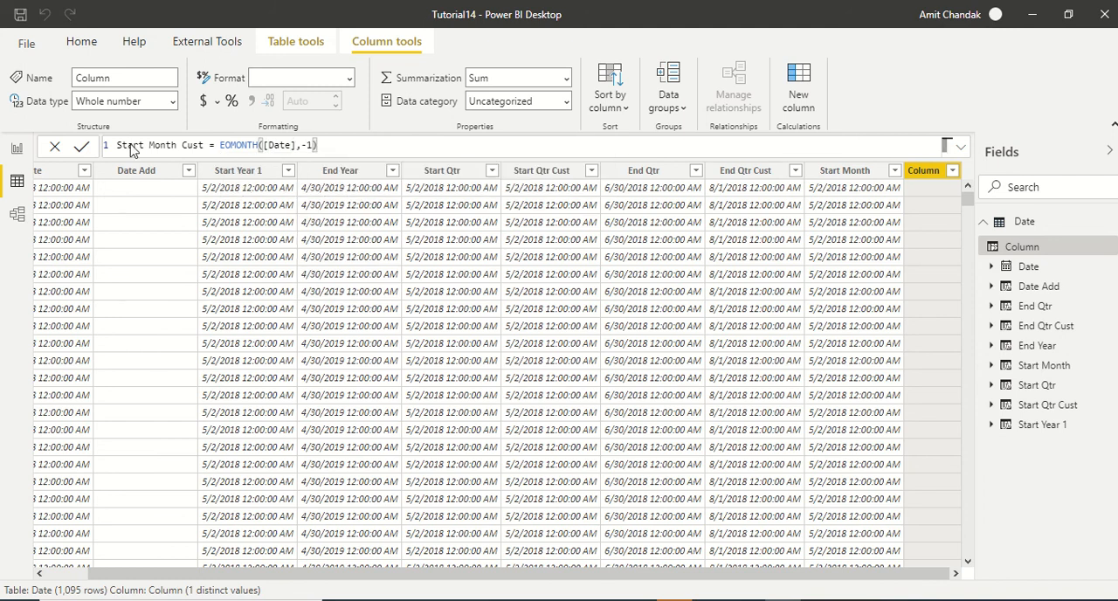
key("Return")
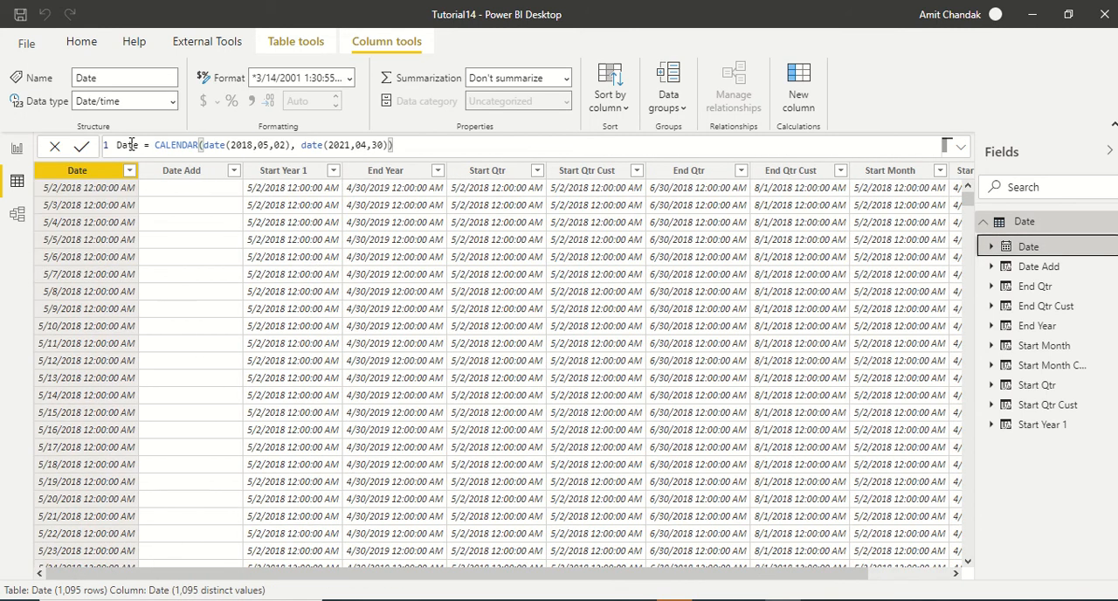
- Append +1 to the Start Month Cust formula so it reads EOMONTH([Date],-1)+1
left_click_drag(292, 574, 374, 574)
left_click(901, 170)
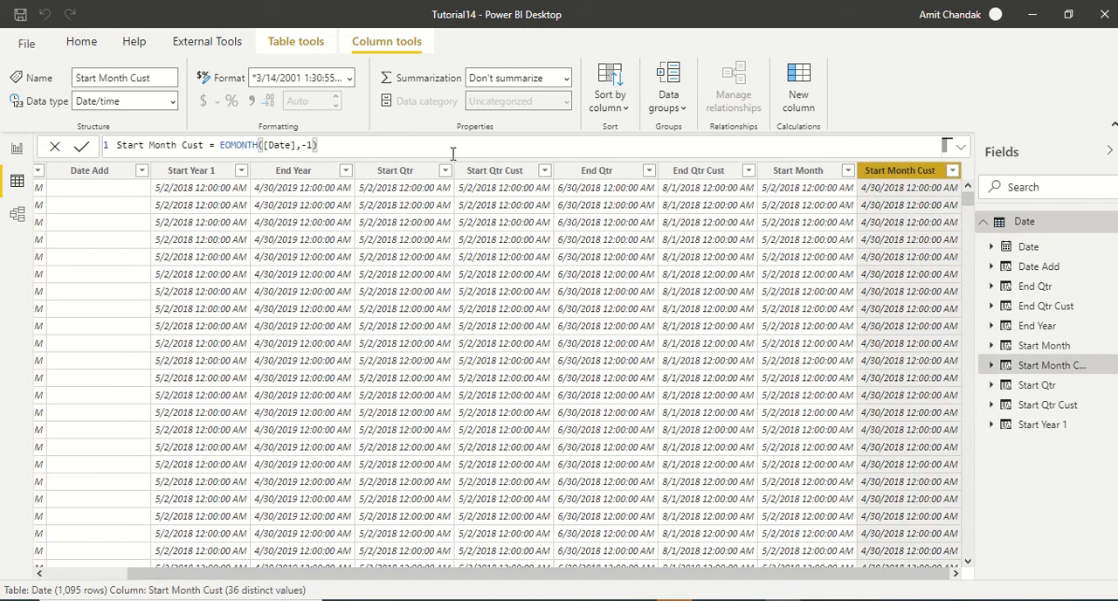
left_click(389, 146)
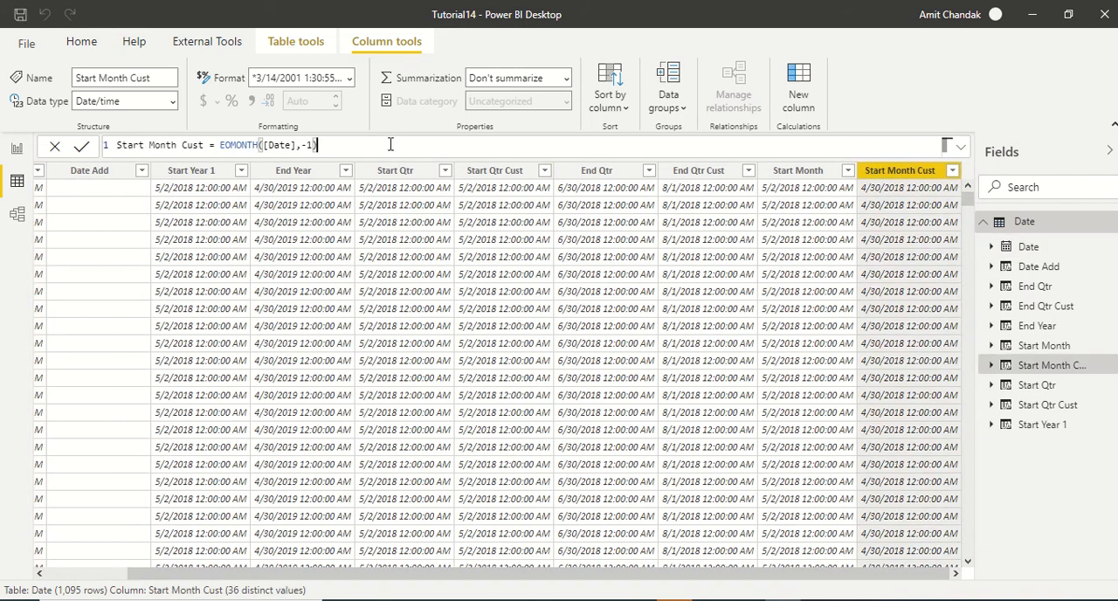
type("+1")
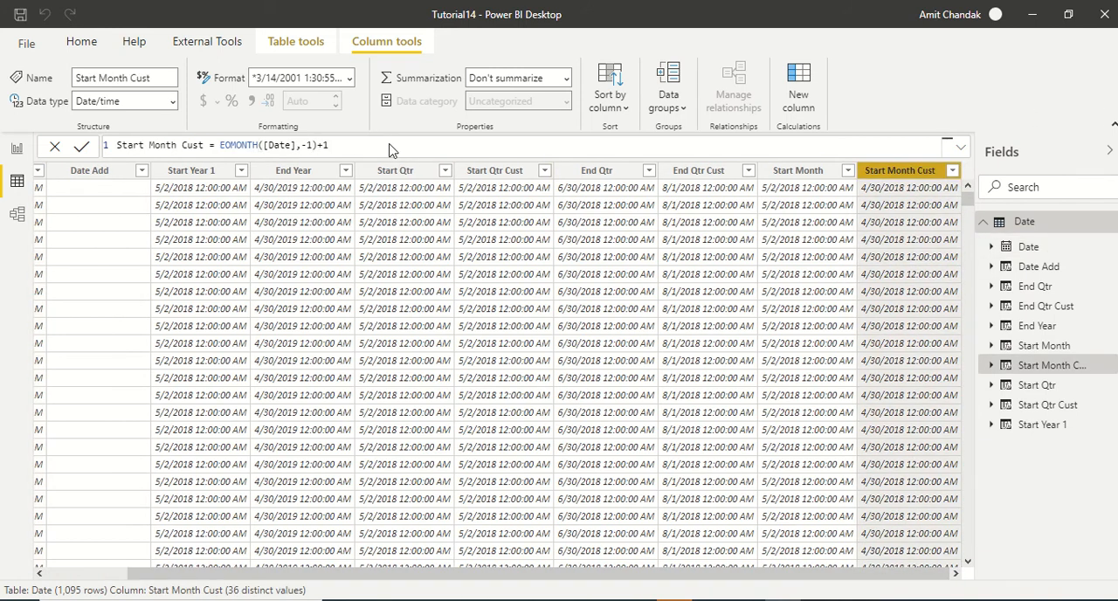
key("Return")
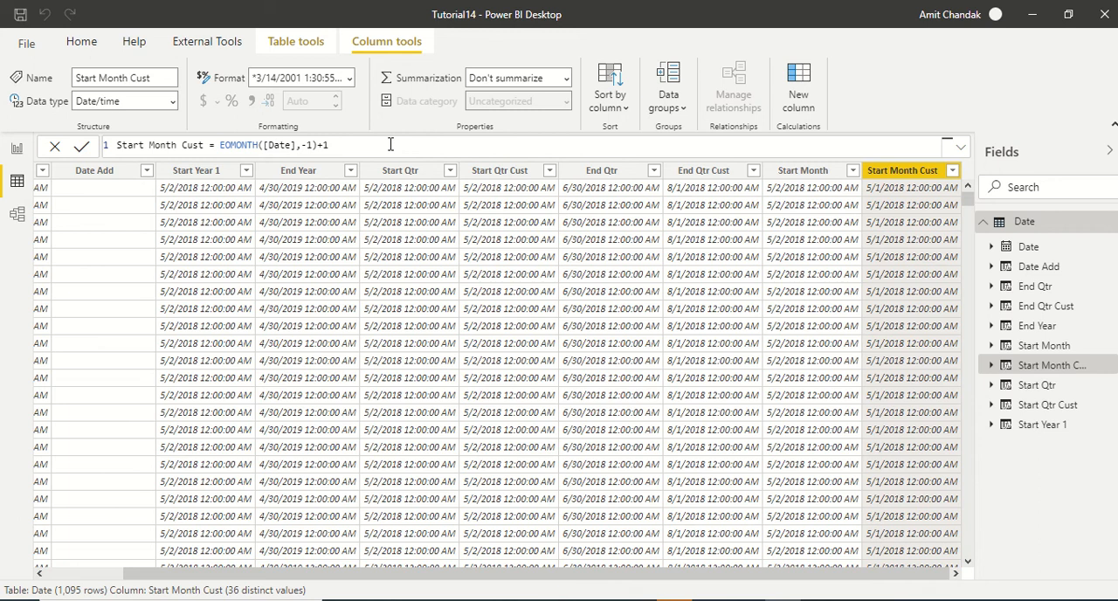
- Set the Date table's CALENDAR start date back to date(2018,05,01)
left_click(1027, 229)
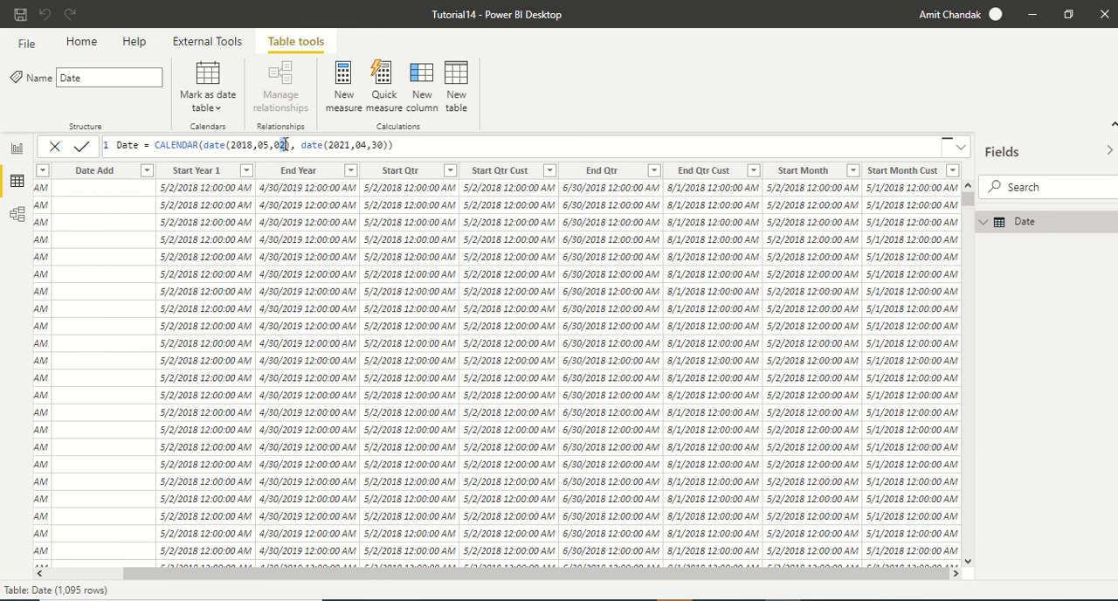
left_click(286, 145)
key("BackSpace")
type("1")
key("Return")
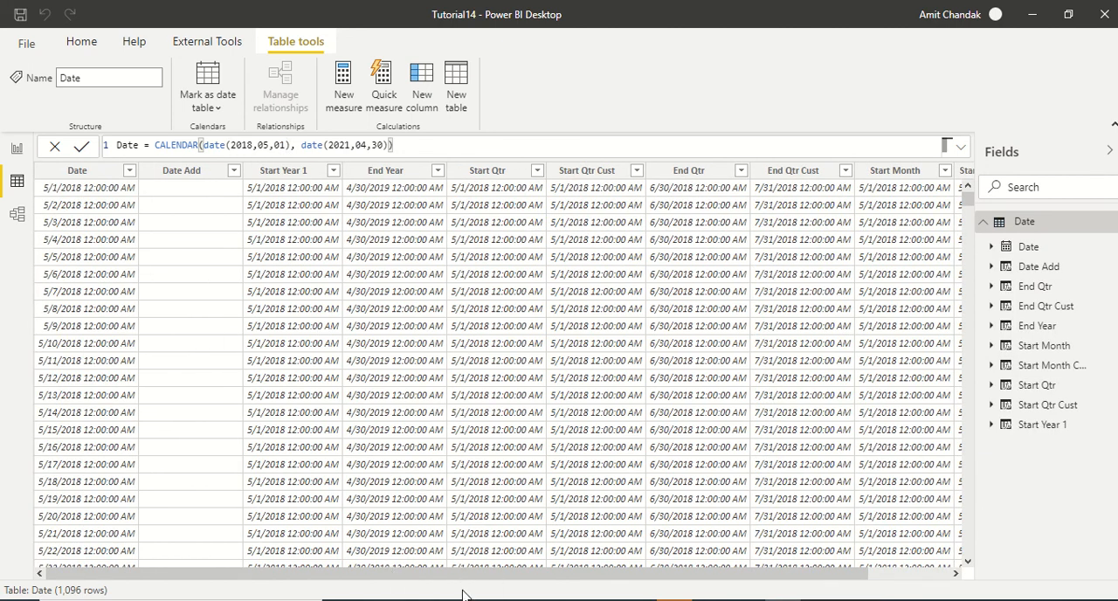
- Change the day offset in the Start Month Cust formula to +3, giving EOMONTH([Date],-1)+3
left_click_drag(518, 575, 608, 587)
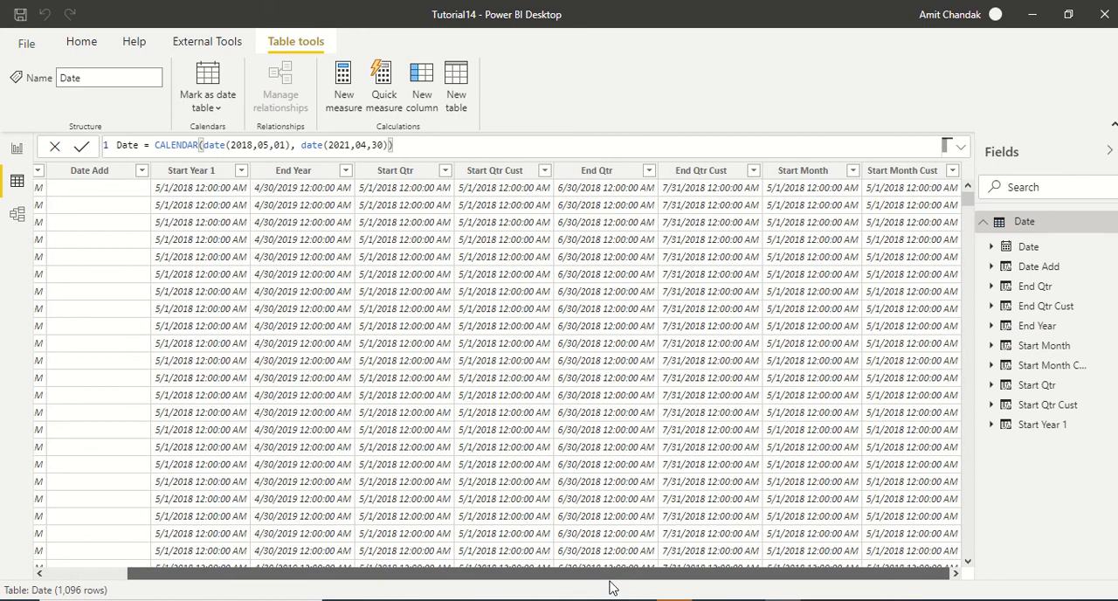
left_click(886, 173)
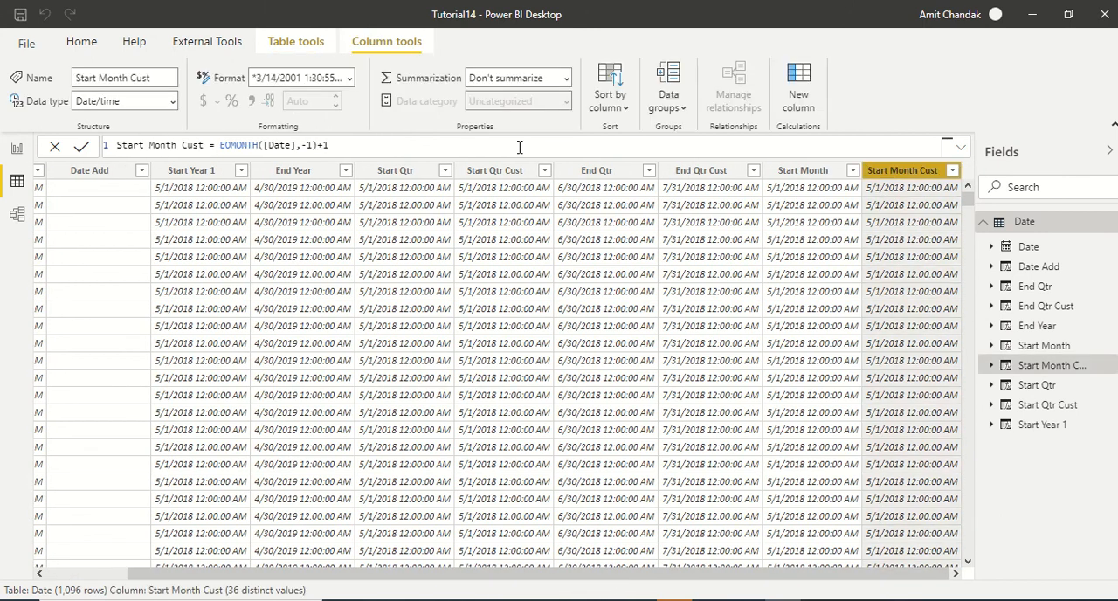
left_click(325, 145)
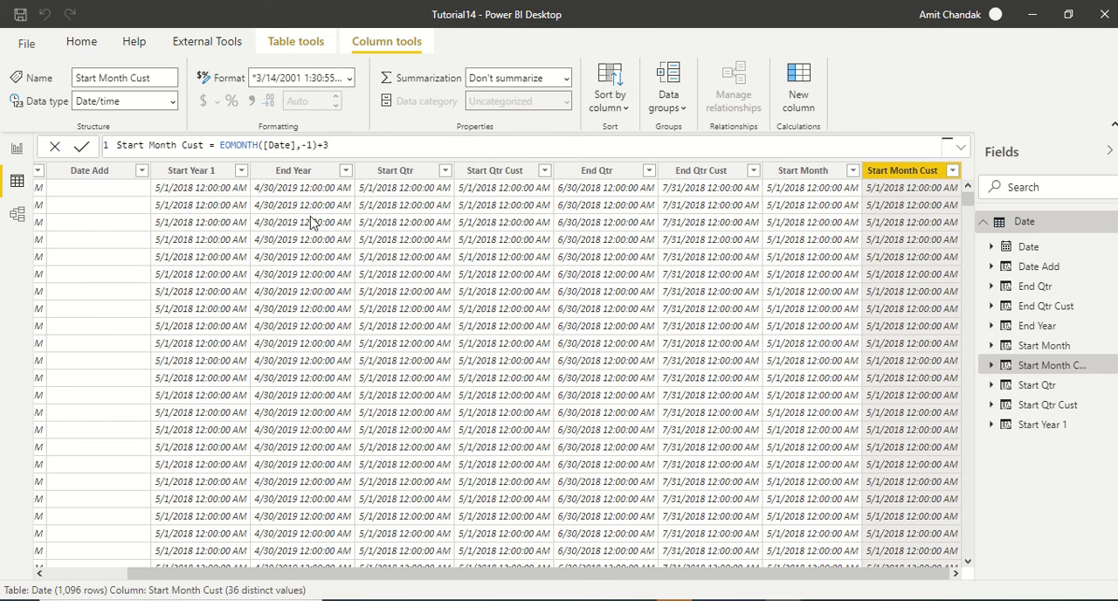
key("Return")
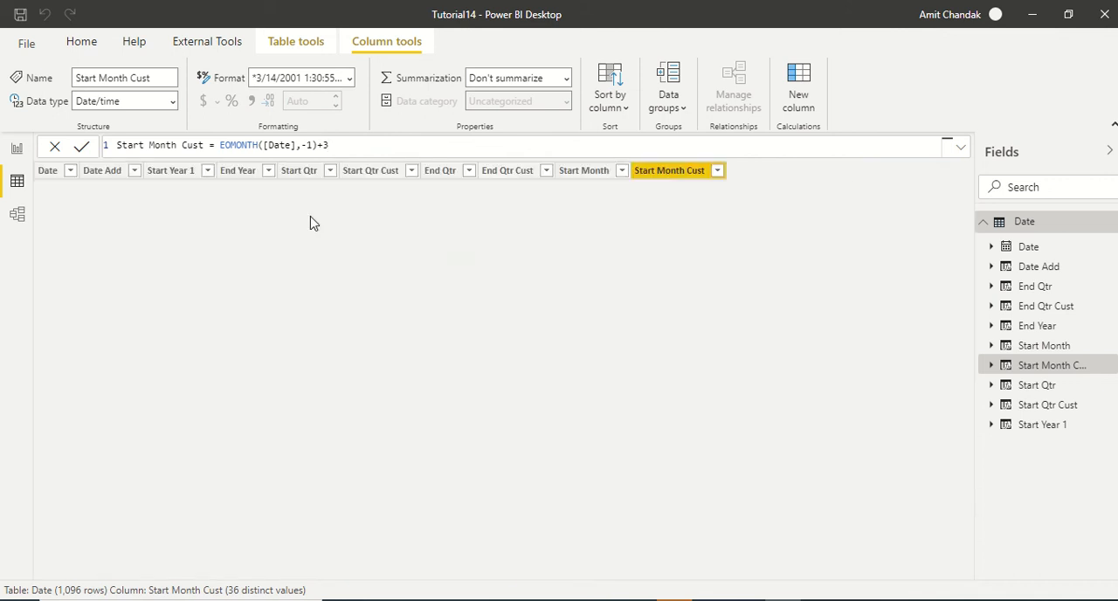